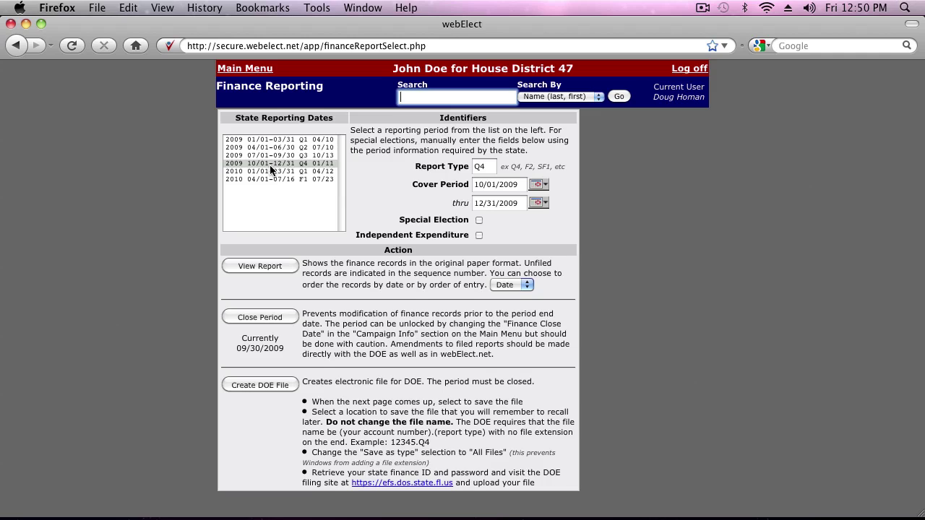
Select the 2009 10/01-12/31 Q4 reporting period and view its finance report with records ordered by date.
click(269, 165)
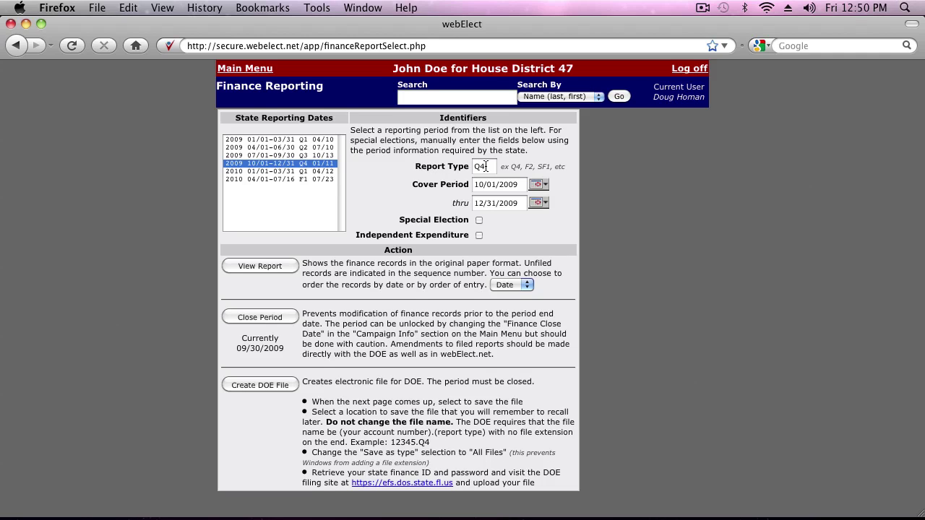
drag(486, 166, 475, 171)
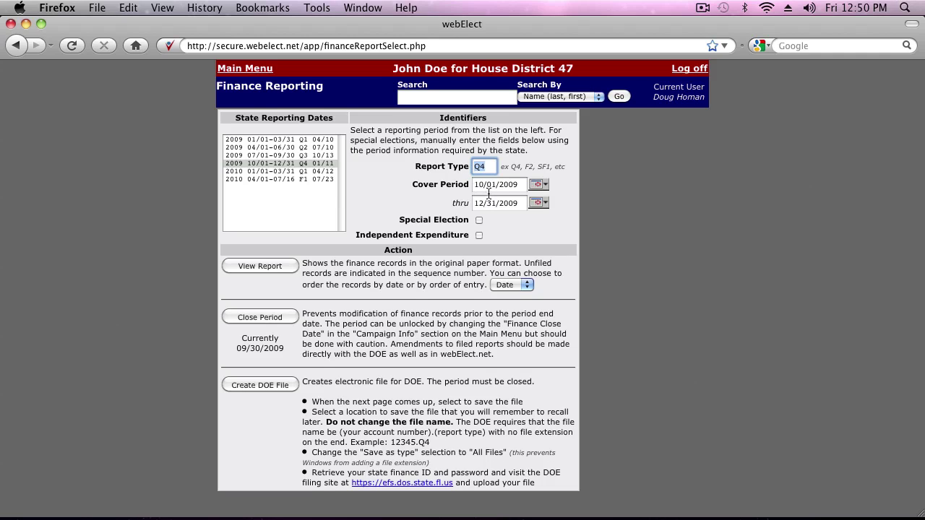
click(267, 167)
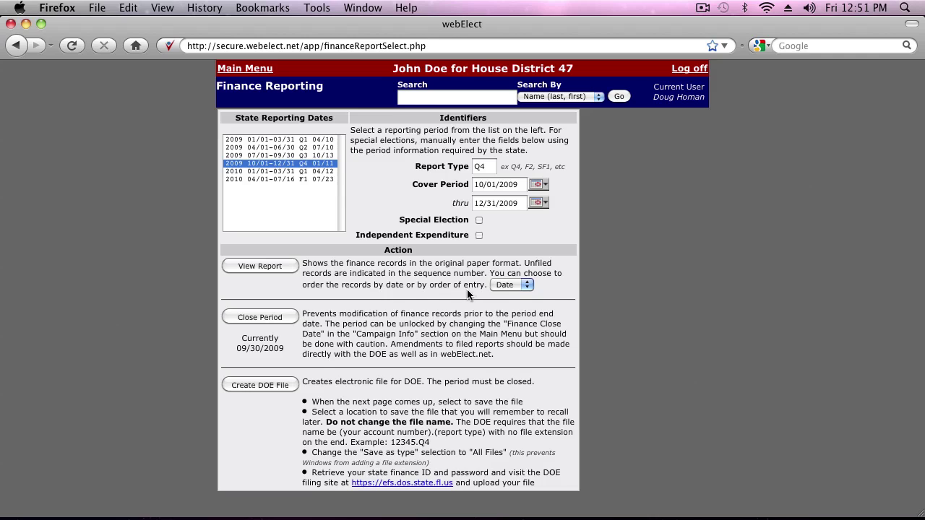
click(526, 288)
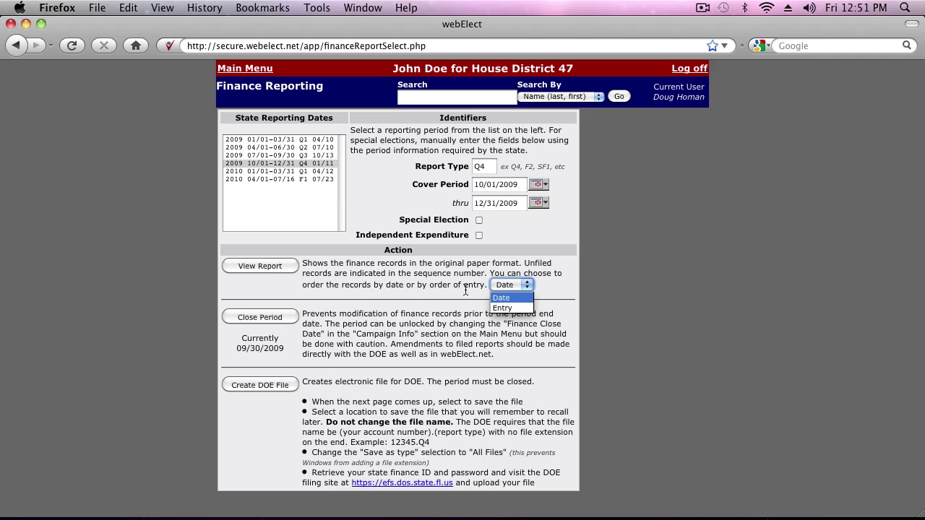
click(516, 298)
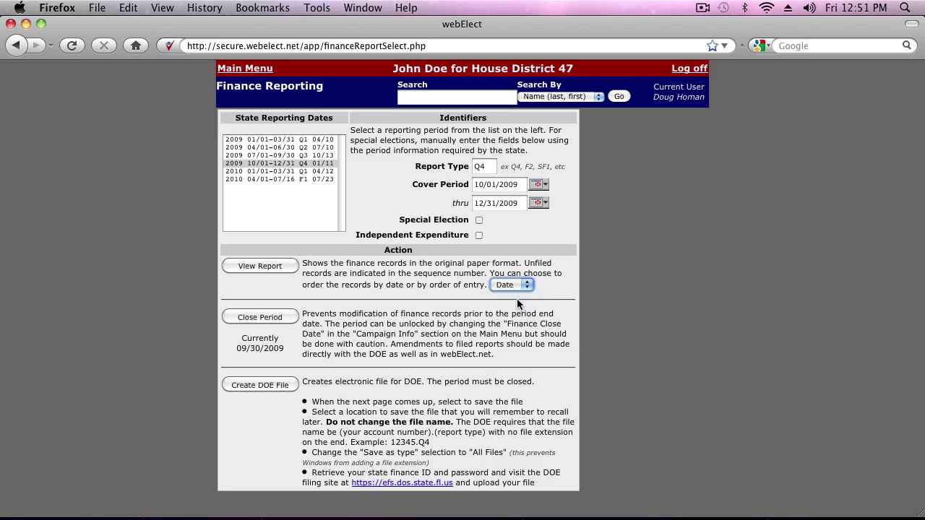
click(260, 266)
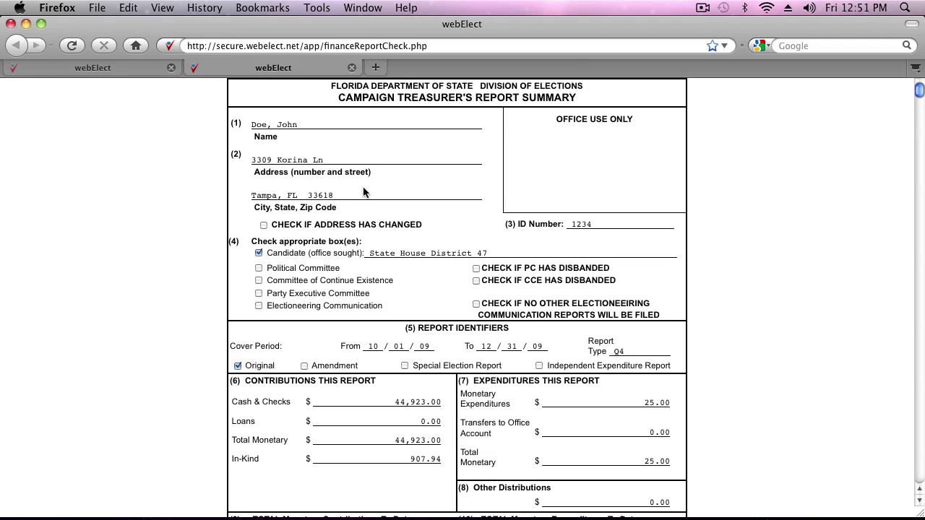
Examine the Q4 report's summary totals and certification section, and its itemized contributions through the last page.
scroll(363, 192, down, 2)
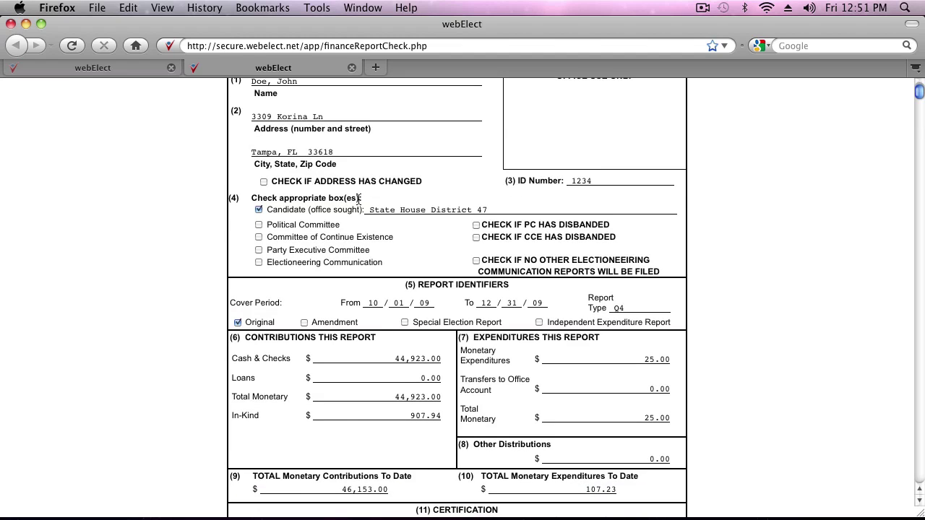
scroll(358, 199, down, 2)
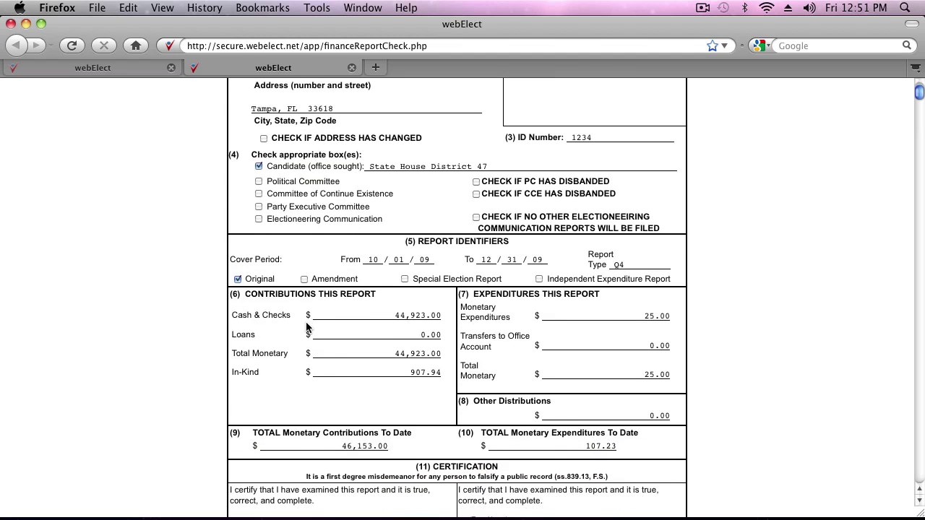
scroll(351, 324, down, 1)
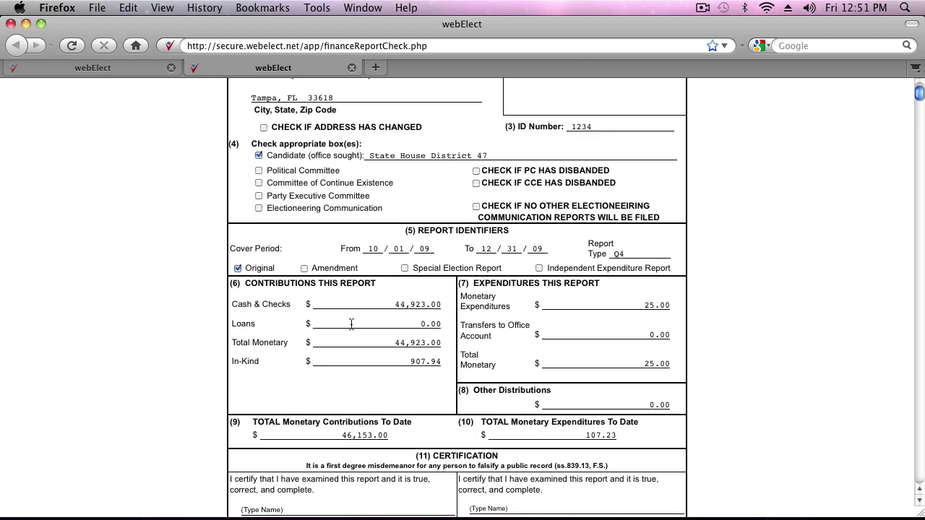
scroll(351, 324, down, 3)
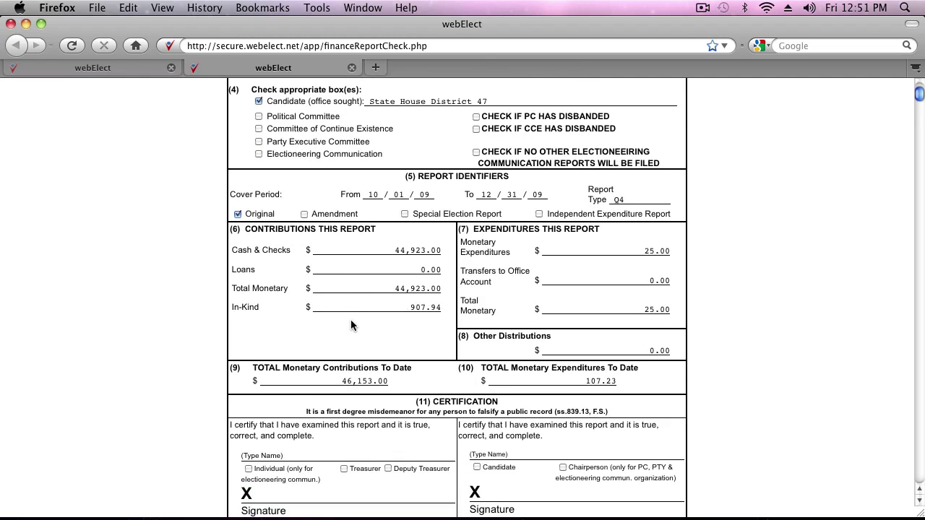
scroll(264, 289, down, 5)
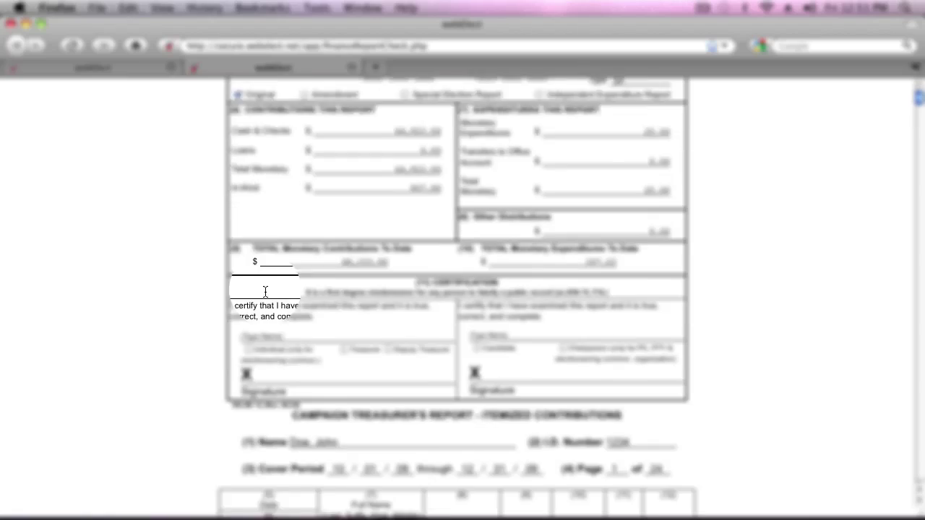
scroll(265, 291, down, 10)
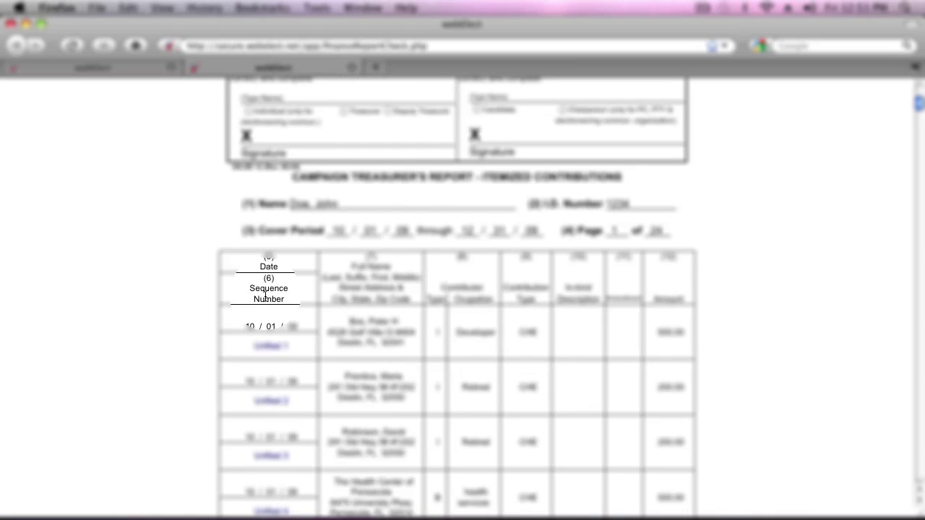
scroll(265, 297, down, 5)
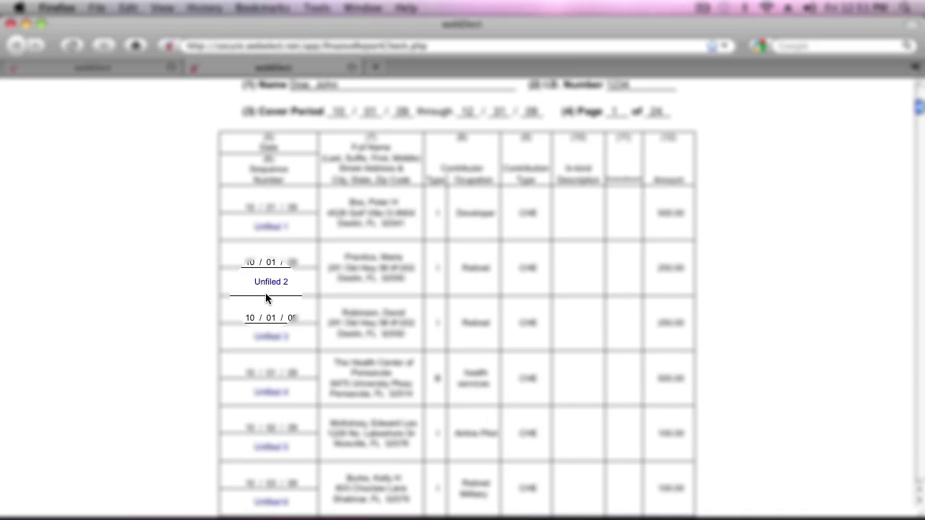
scroll(265, 296, down, 3)
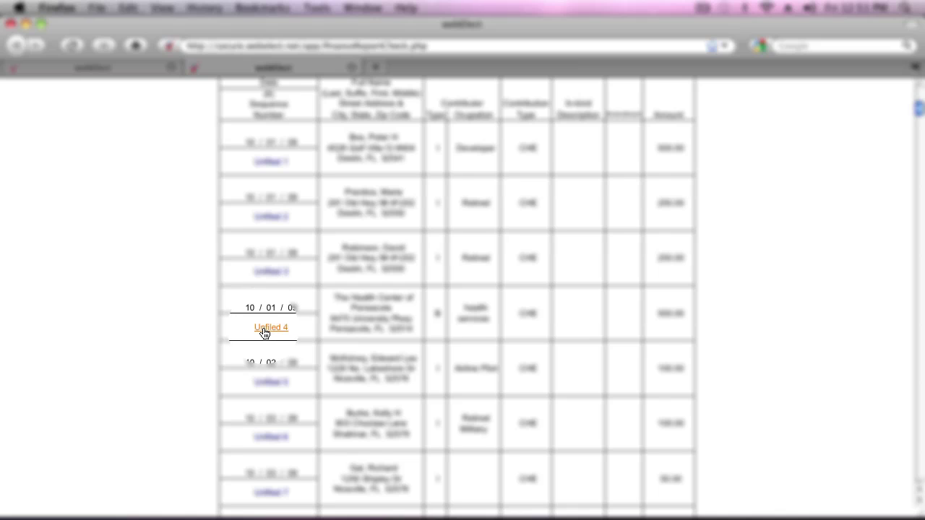
scroll(265, 333, down, 15)
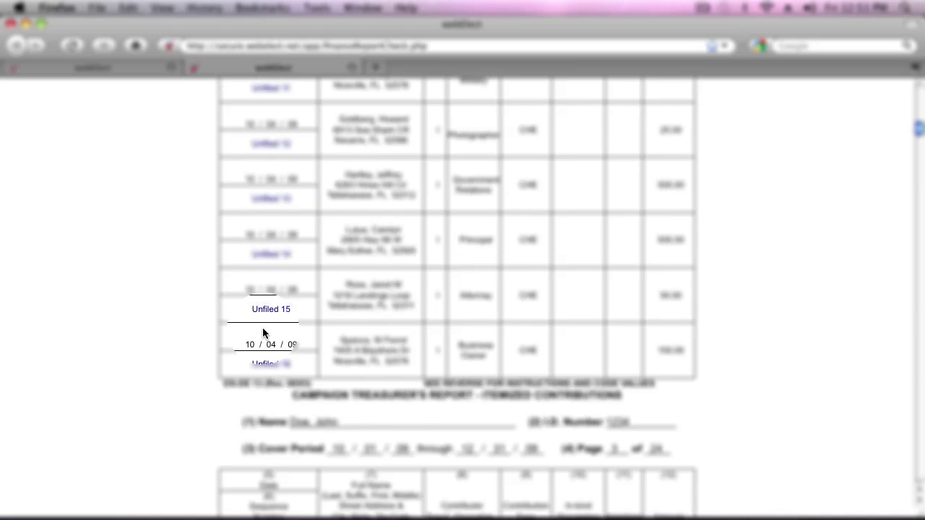
scroll(262, 332, down, 20)
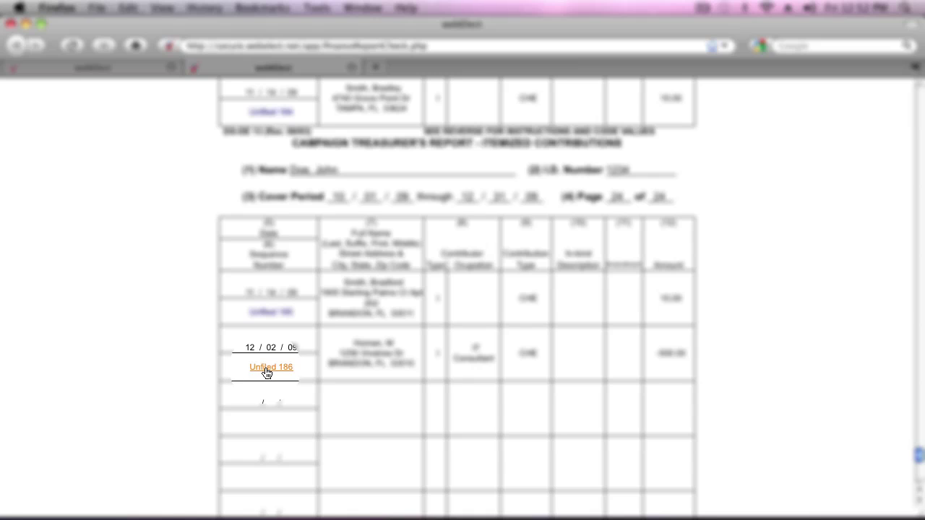
Change the amount of contribution Unfiled 186 to -100.00, save and close the record, and reload the report.
click(267, 369)
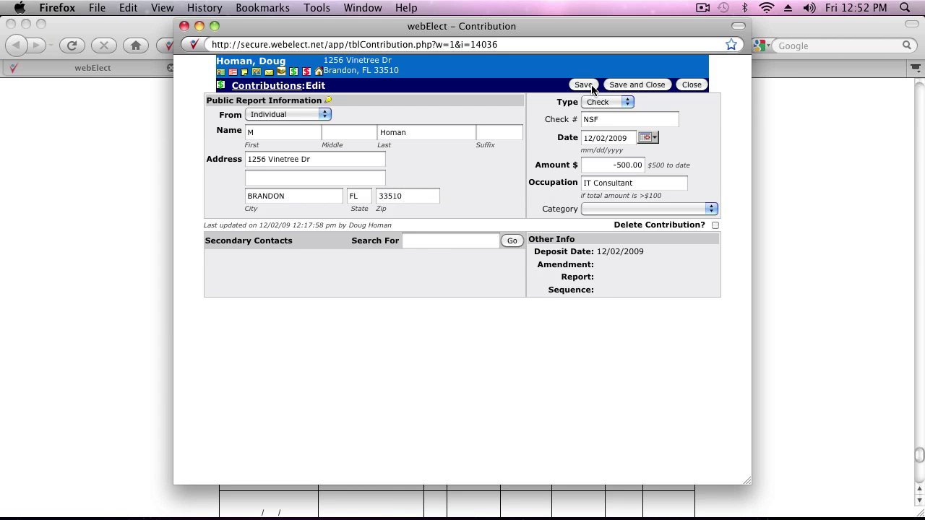
click(613, 165)
click(619, 165)
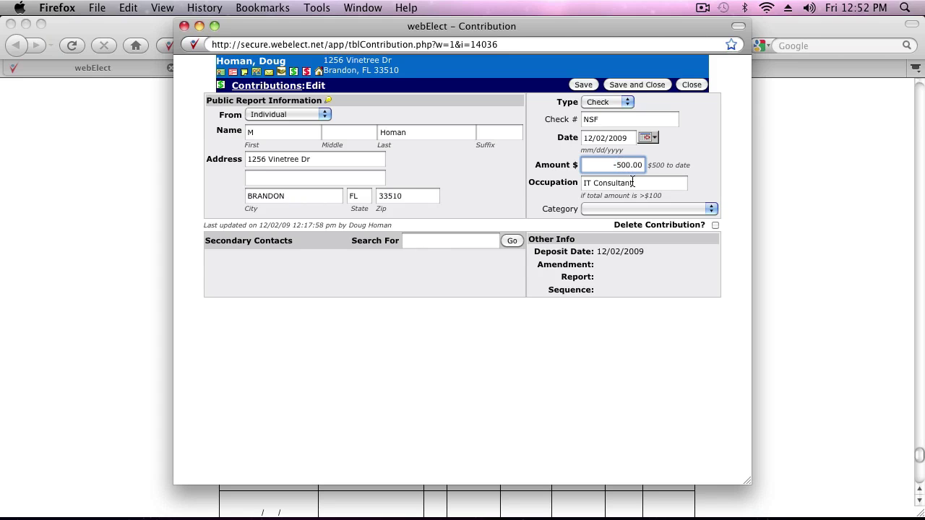
click(620, 165)
key(BackSpace)
click(583, 85)
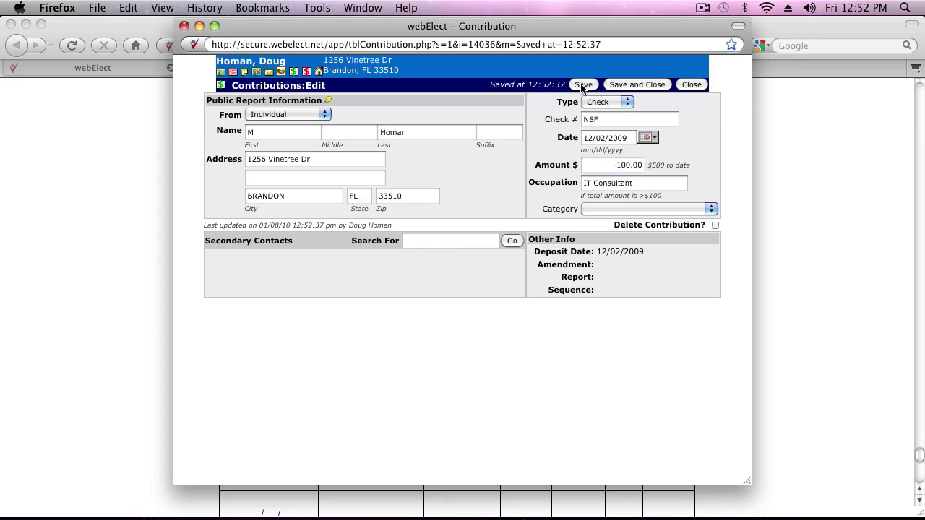
click(700, 86)
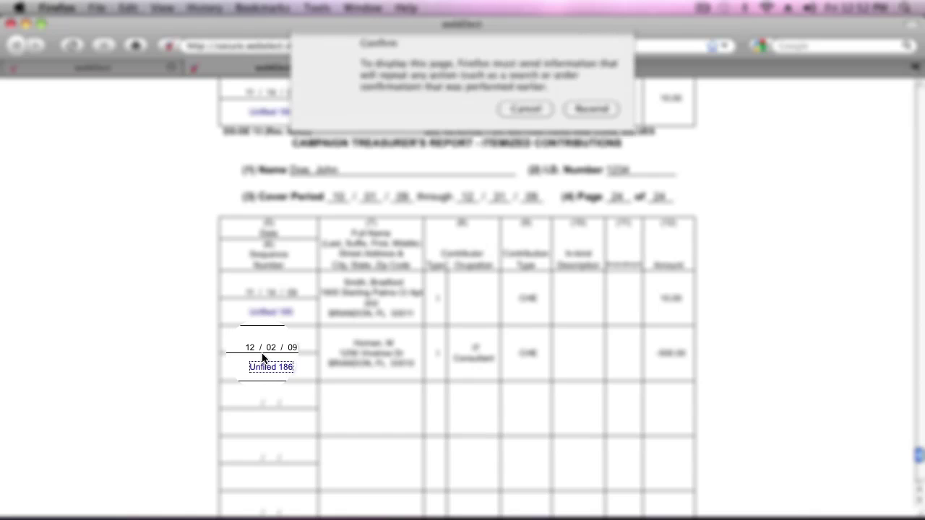
click(589, 112)
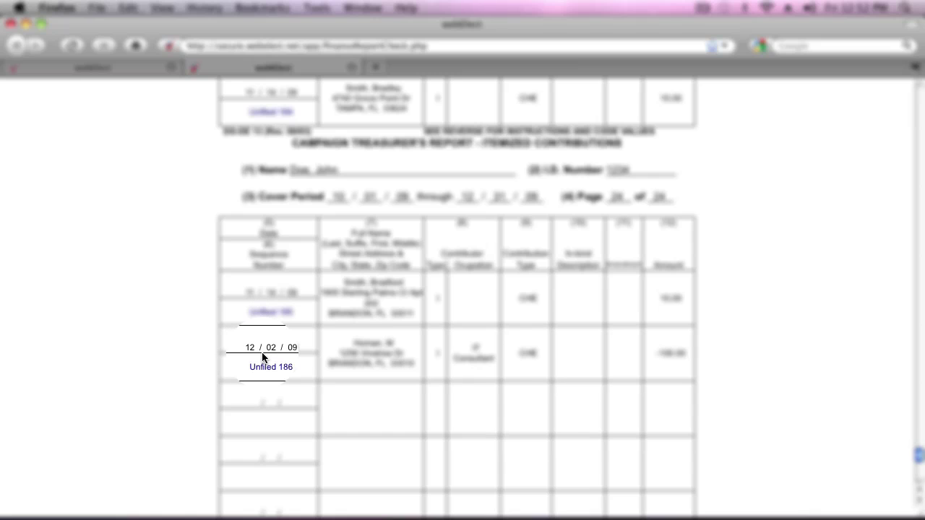
Review the itemized expenditures at the end of the report and close the report.
scroll(262, 356, down, 10)
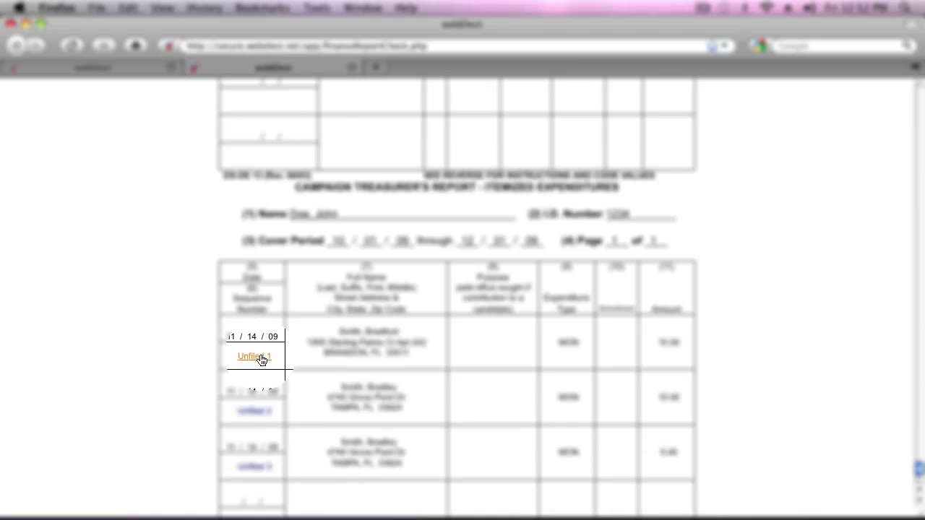
scroll(257, 388, down, 3)
scroll(258, 389, down, 1)
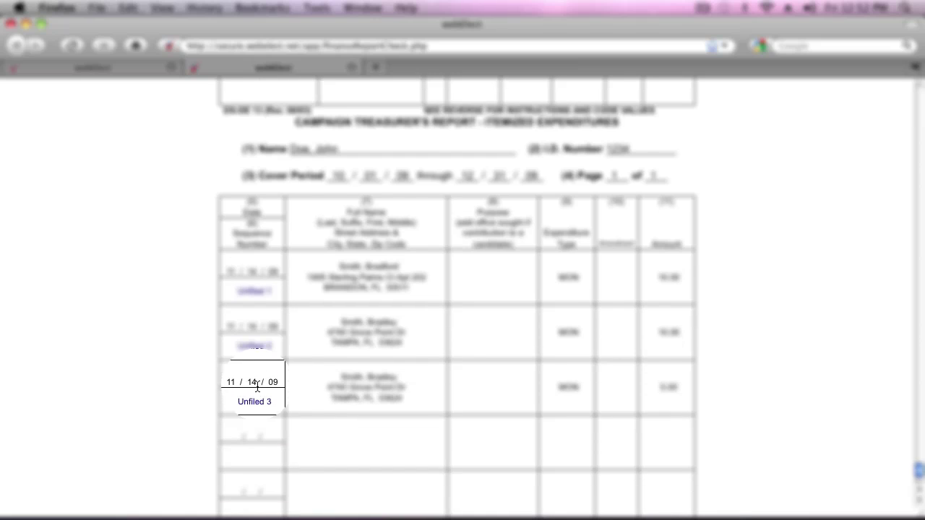
click(352, 69)
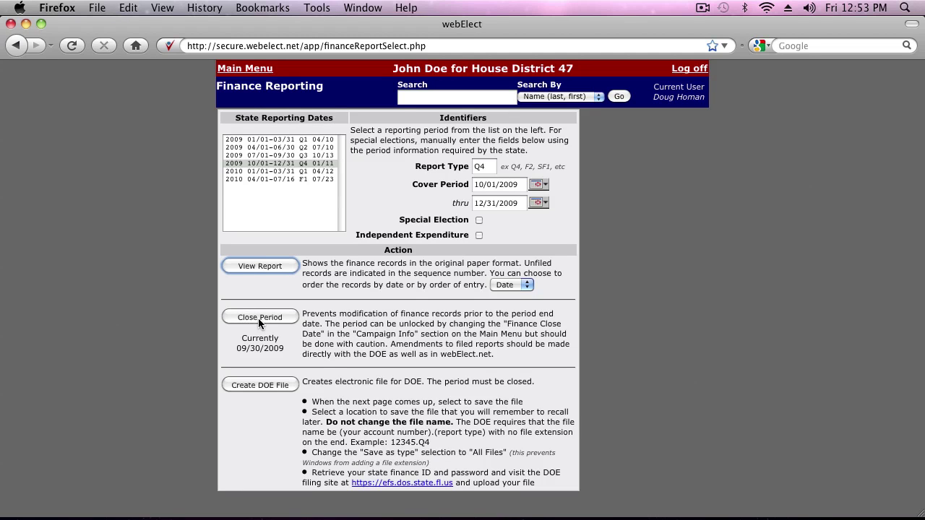
Close the Q4 finance period through 12/31/2009 and check the current close date.
click(258, 317)
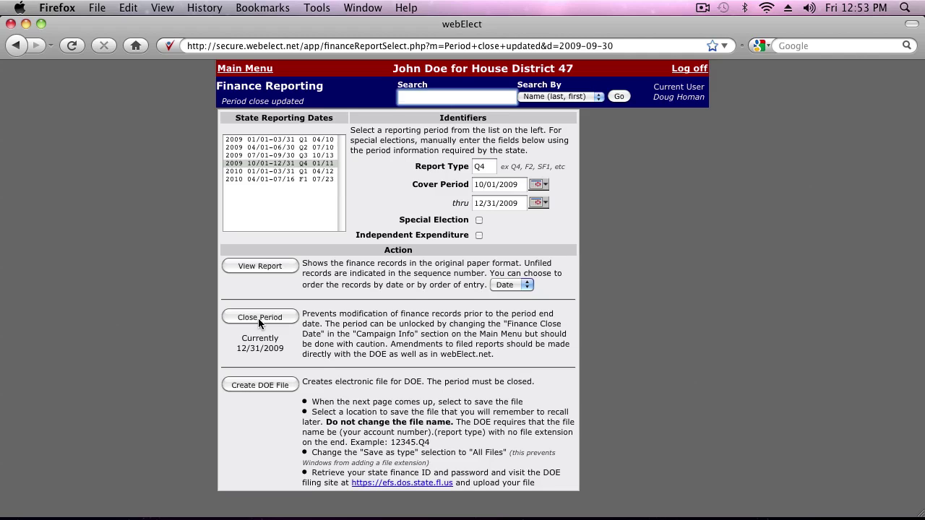
drag(238, 351, 281, 347)
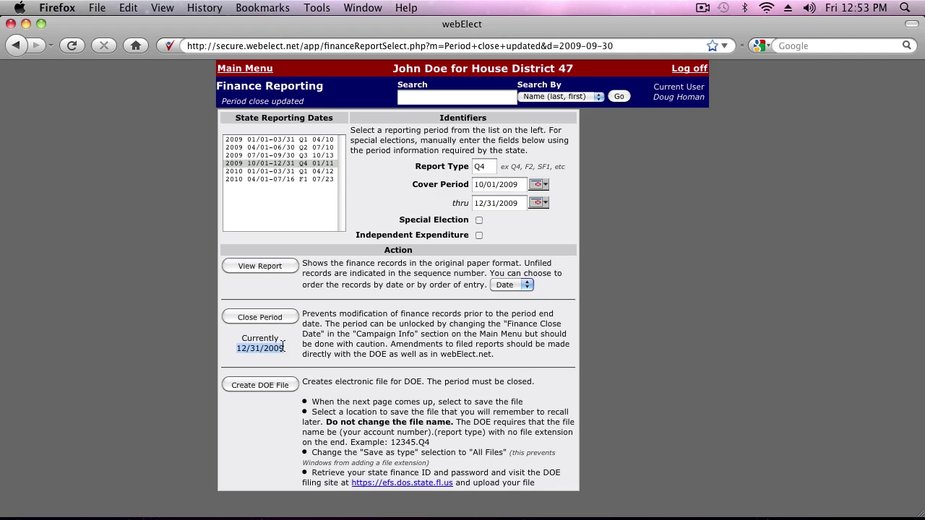
click(258, 337)
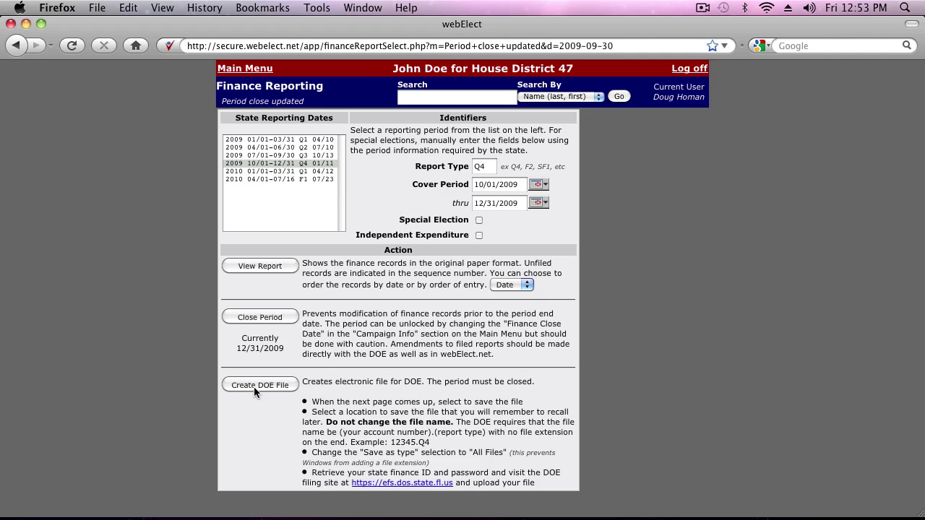
Create the electronic DOE file for the 2009 Q4 period, save it, and dismiss the downloads list.
click(265, 164)
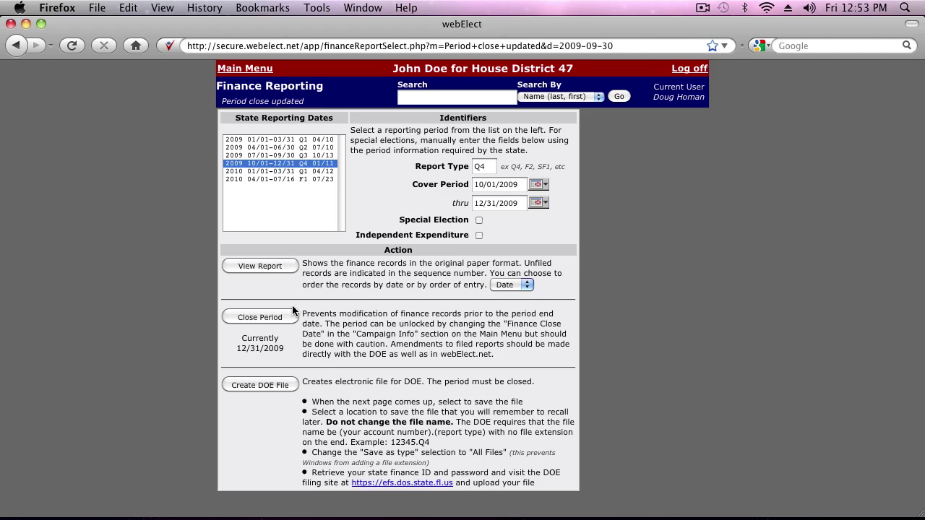
click(252, 388)
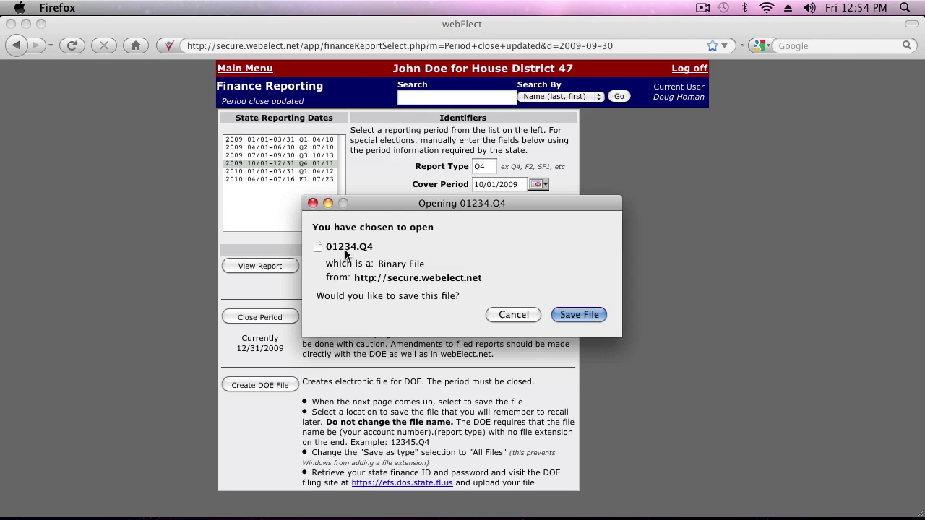
click(586, 316)
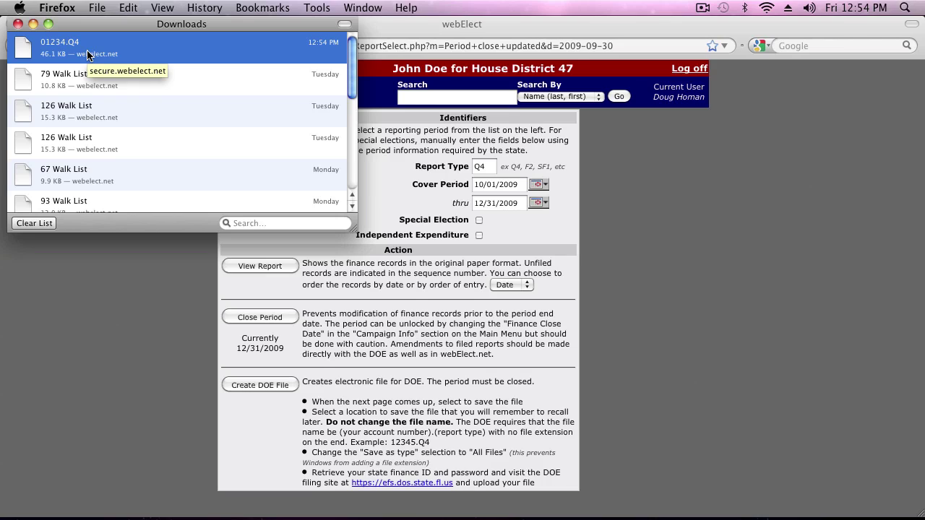
click(18, 24)
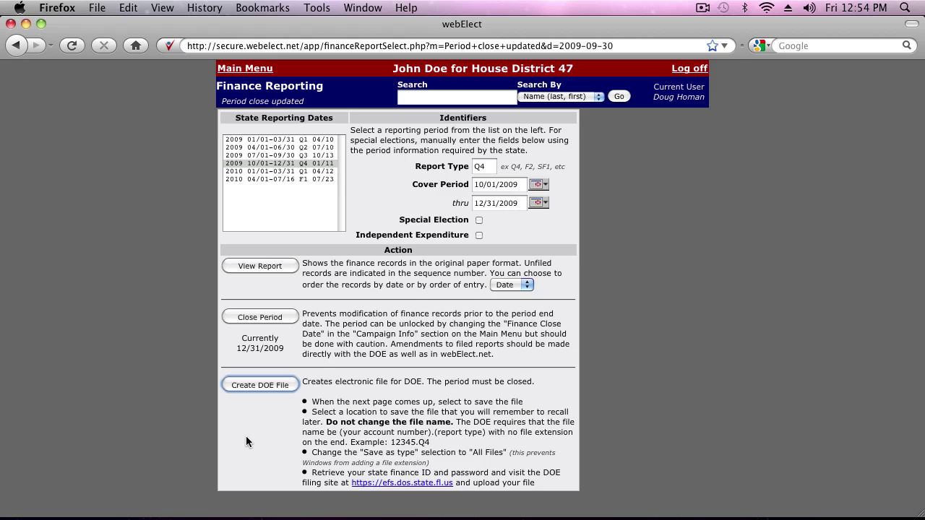
Open the state Division of Elections filing site linked in the DOE file instructions.
click(386, 483)
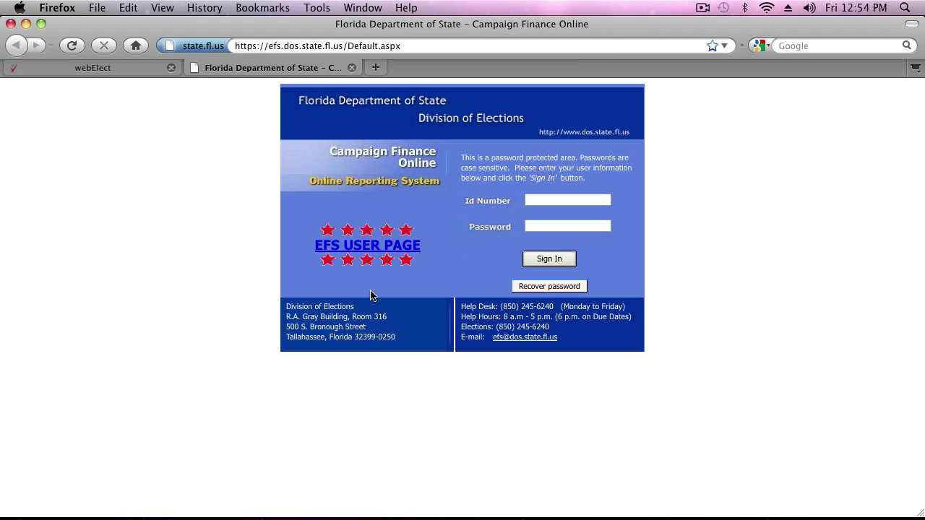